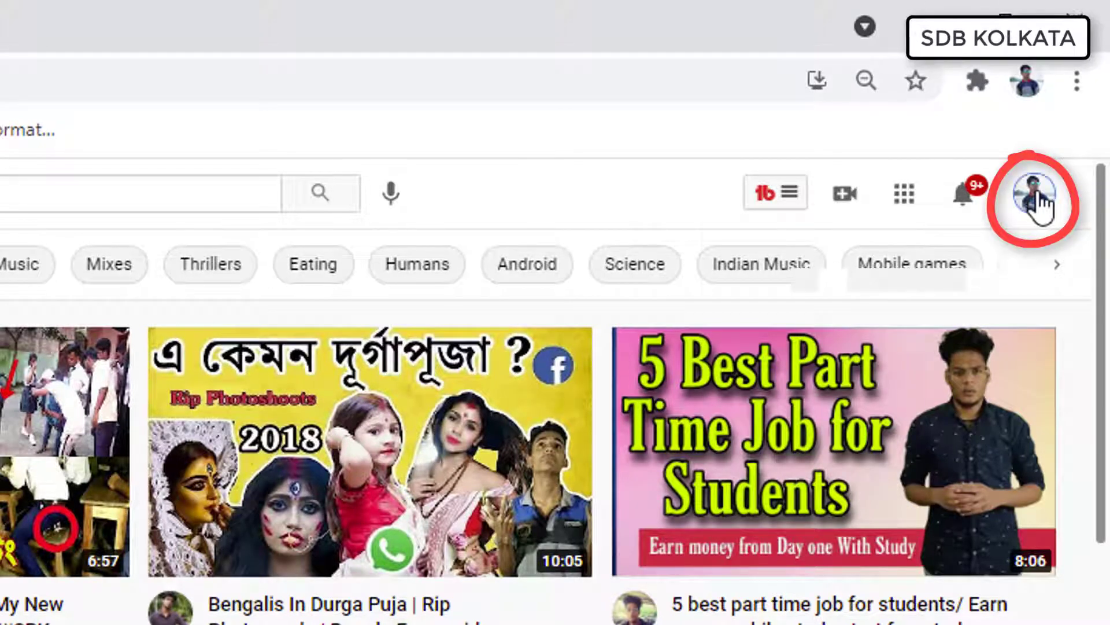
Step: Go to your own channel page and open its channel customization page in a new tab
left_click(1037, 197)
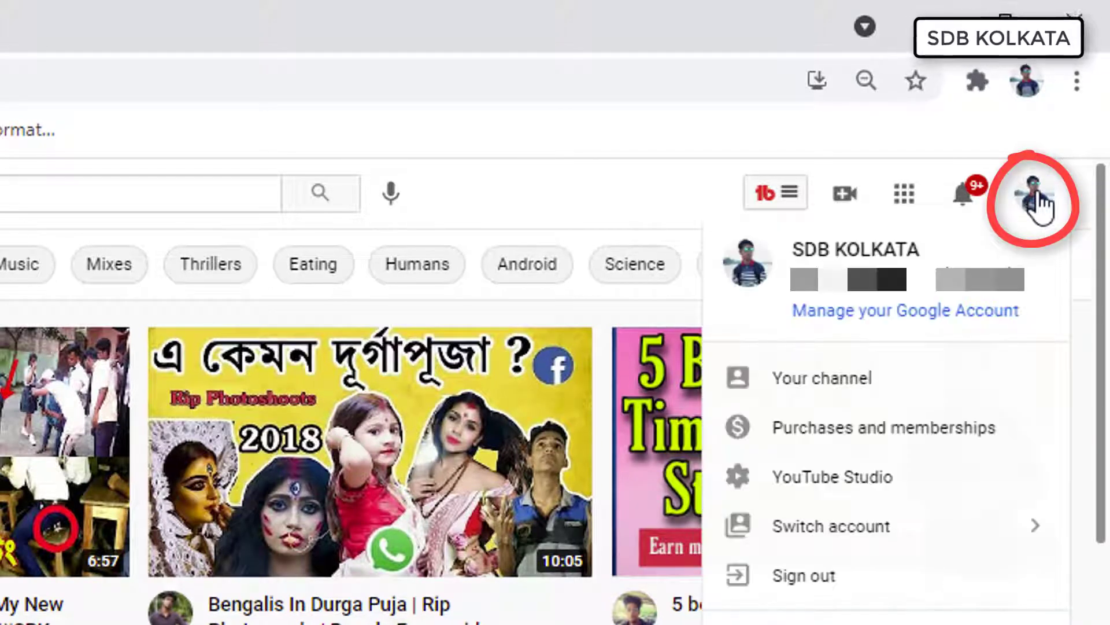
left_click(827, 384)
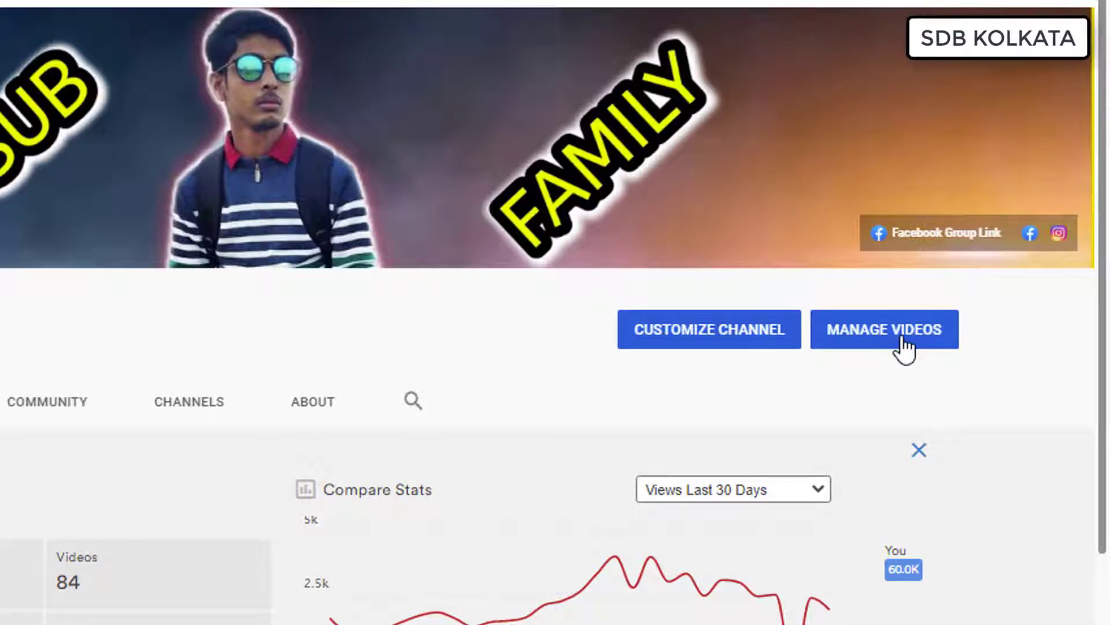
right_click(713, 327)
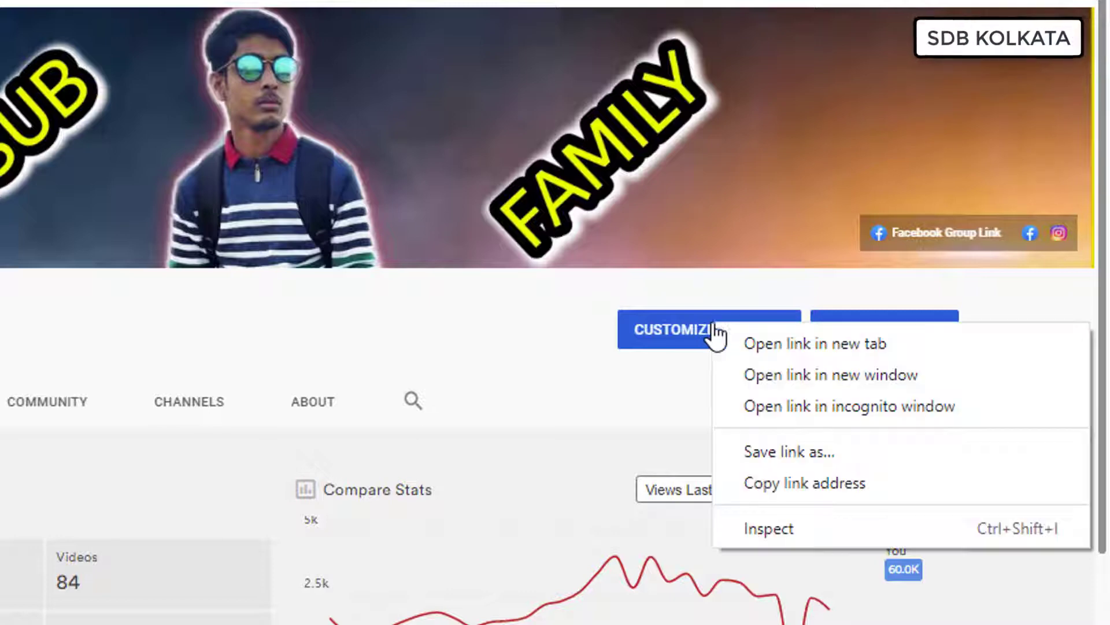
left_click(744, 339)
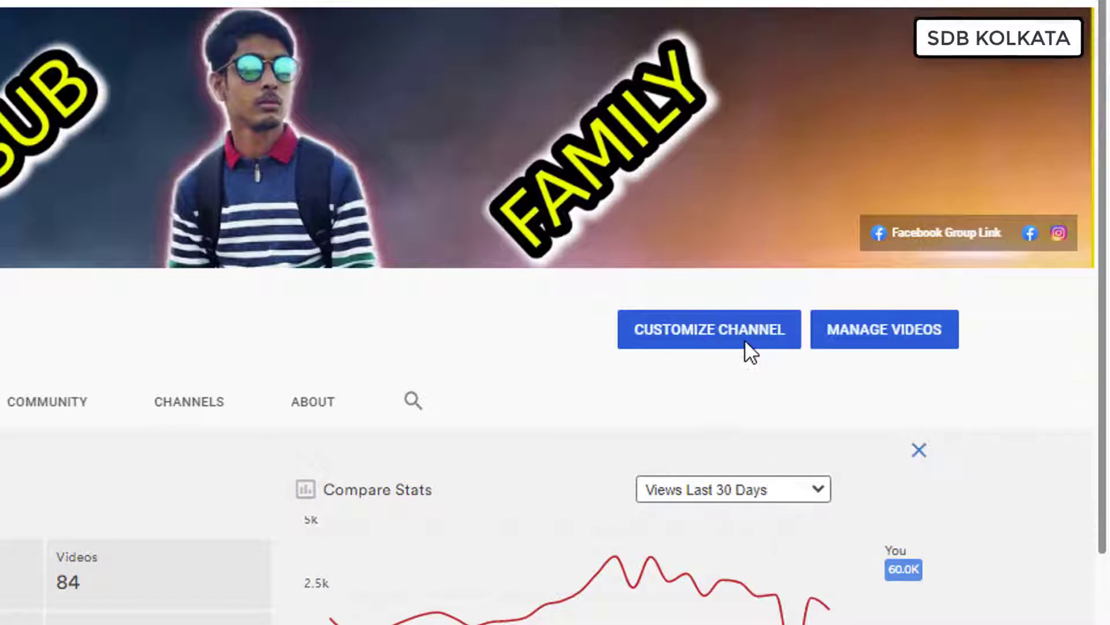
left_click(681, 360)
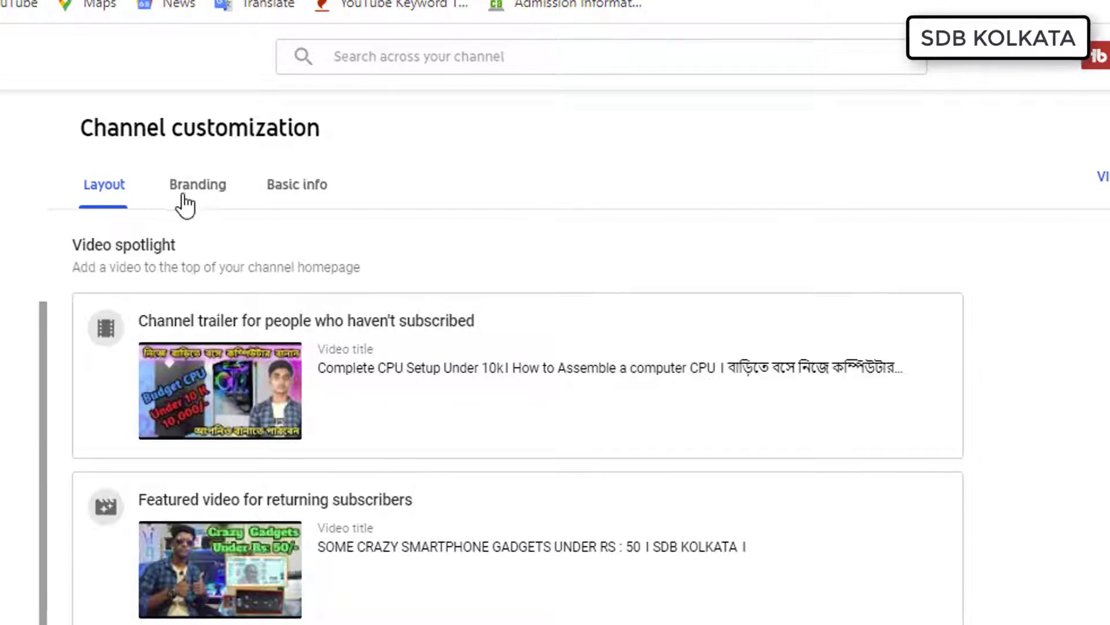
Step: Open the channel's basic info and start setting a custom URL for the channel
left_click(305, 191)
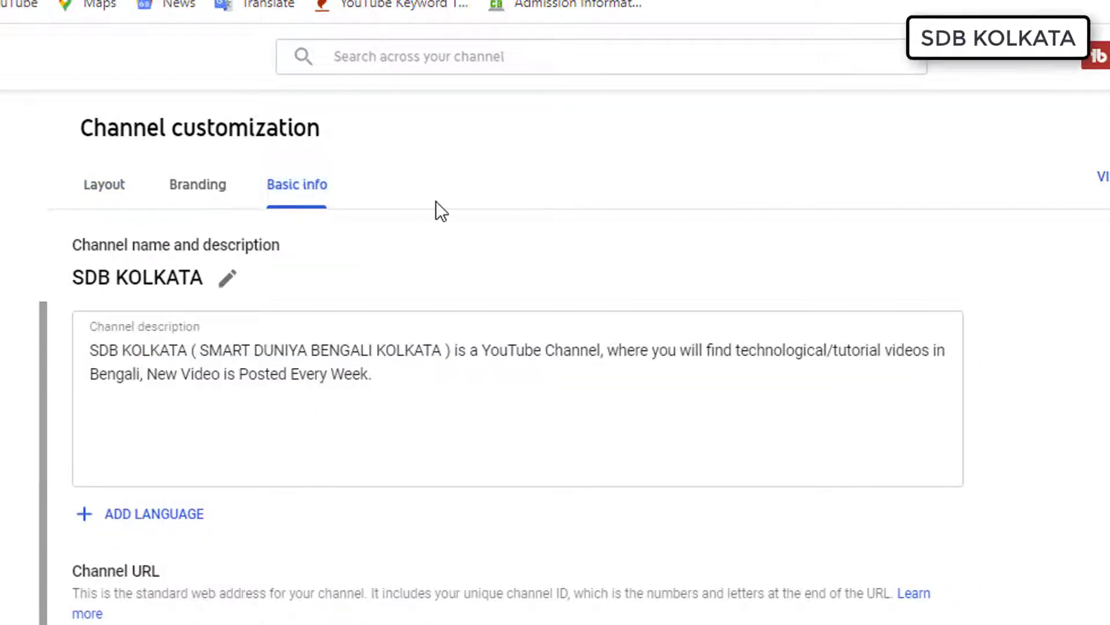
scroll(485, 334, "down", 4)
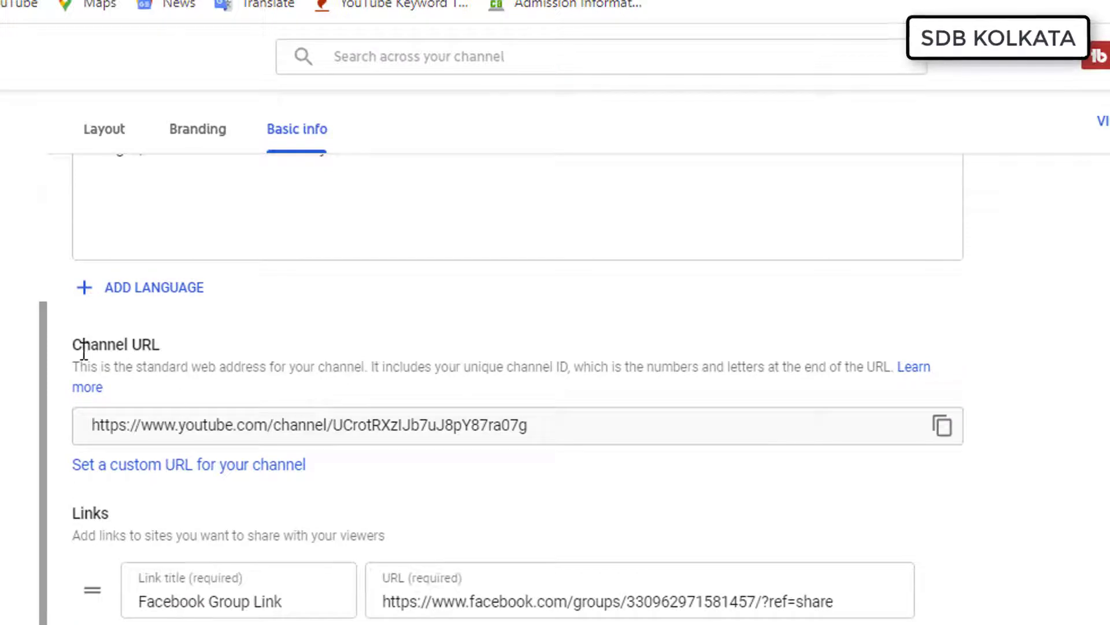
triple_click(477, 426)
left_click_drag(477, 427, 400, 453)
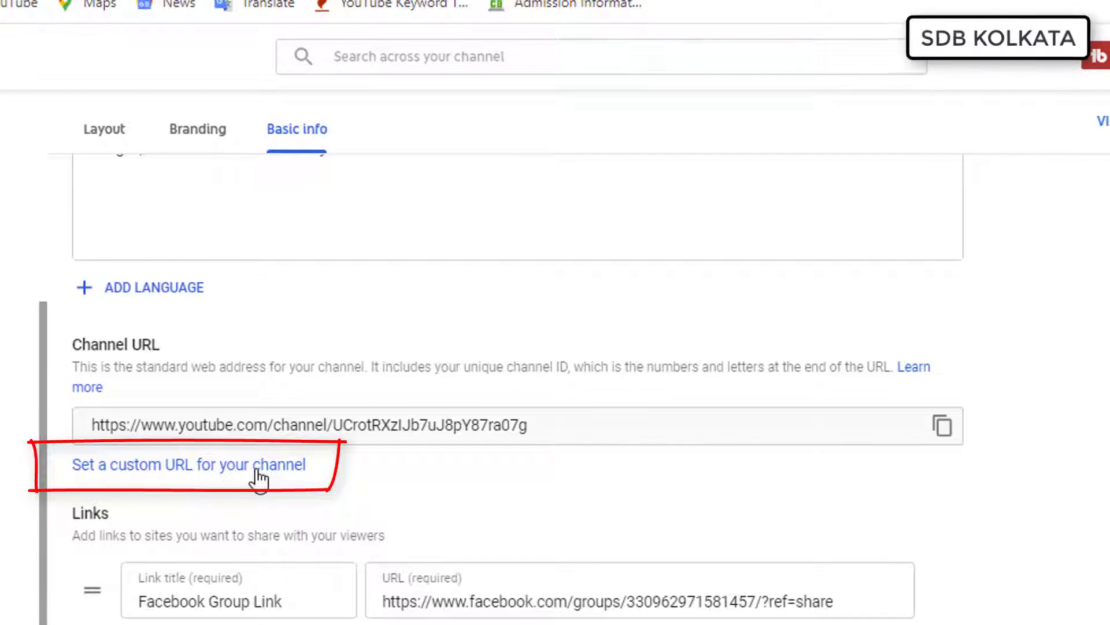
left_click(205, 467)
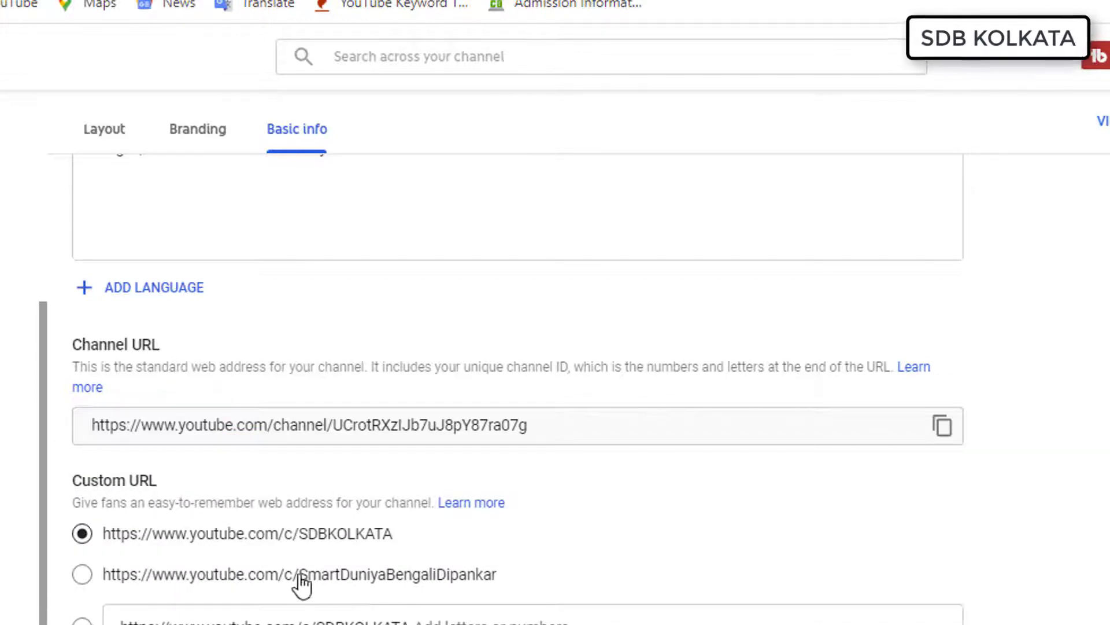
Step: Read the custom URL eligibility requirements in the help article, check the channel page's banner, and return to channel customization
left_click(469, 504)
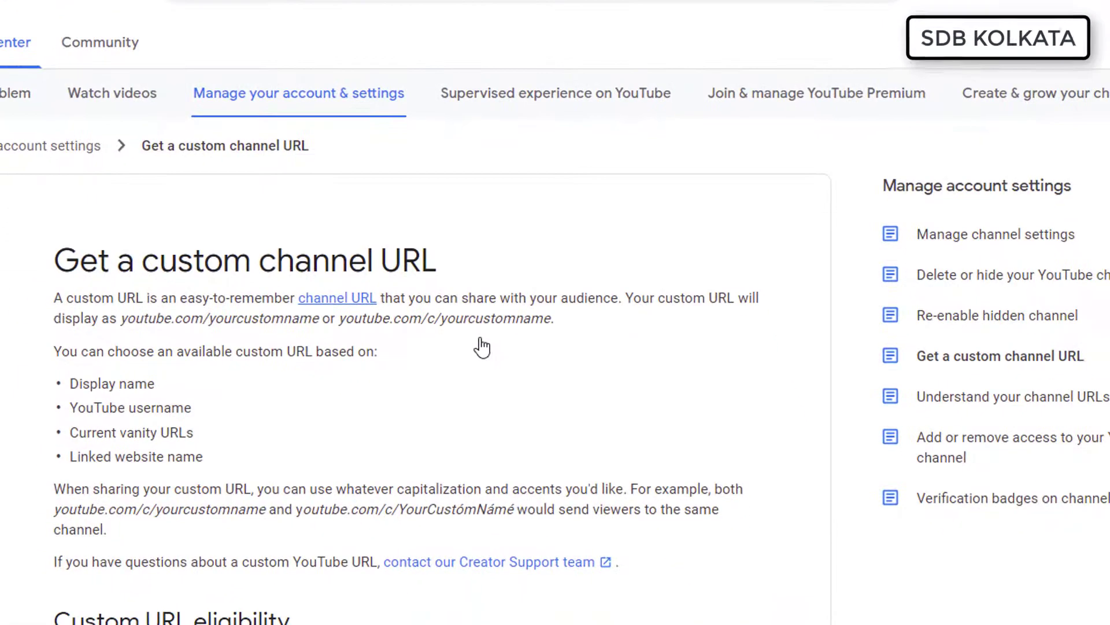
scroll(359, 370, "down", 4)
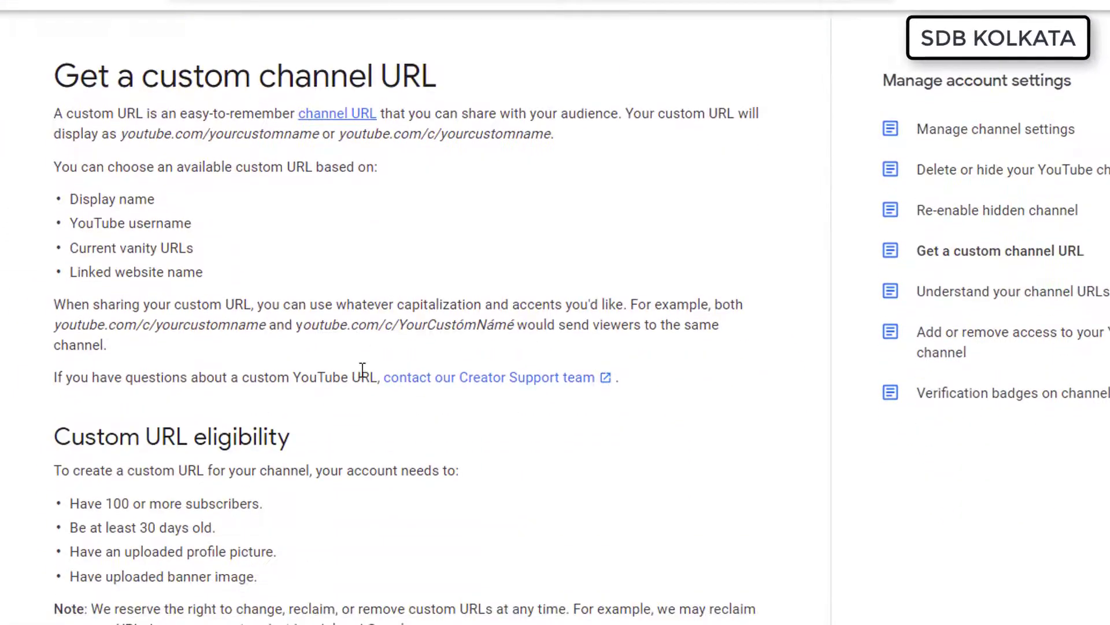
scroll(376, 377, "down", 6)
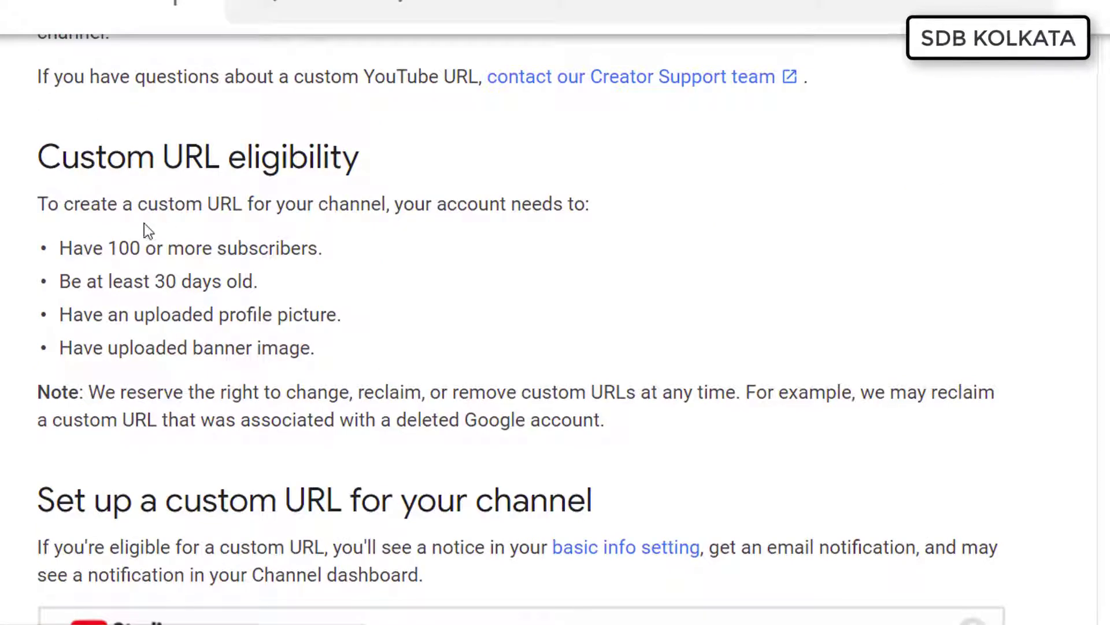
left_click_drag(42, 159, 383, 154)
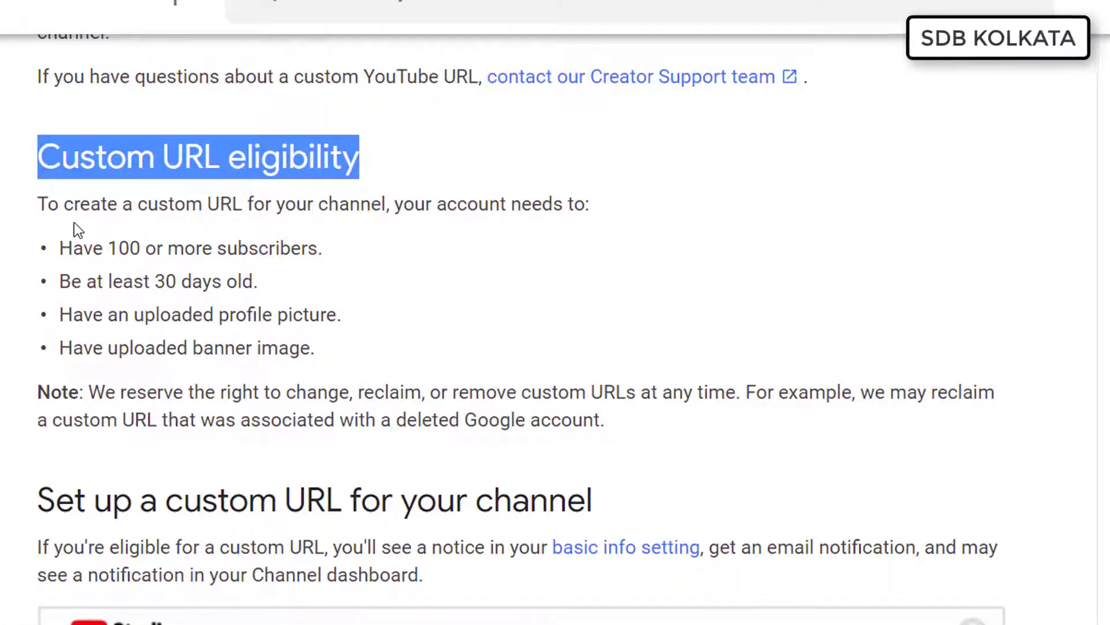
left_click_drag(61, 248, 357, 250)
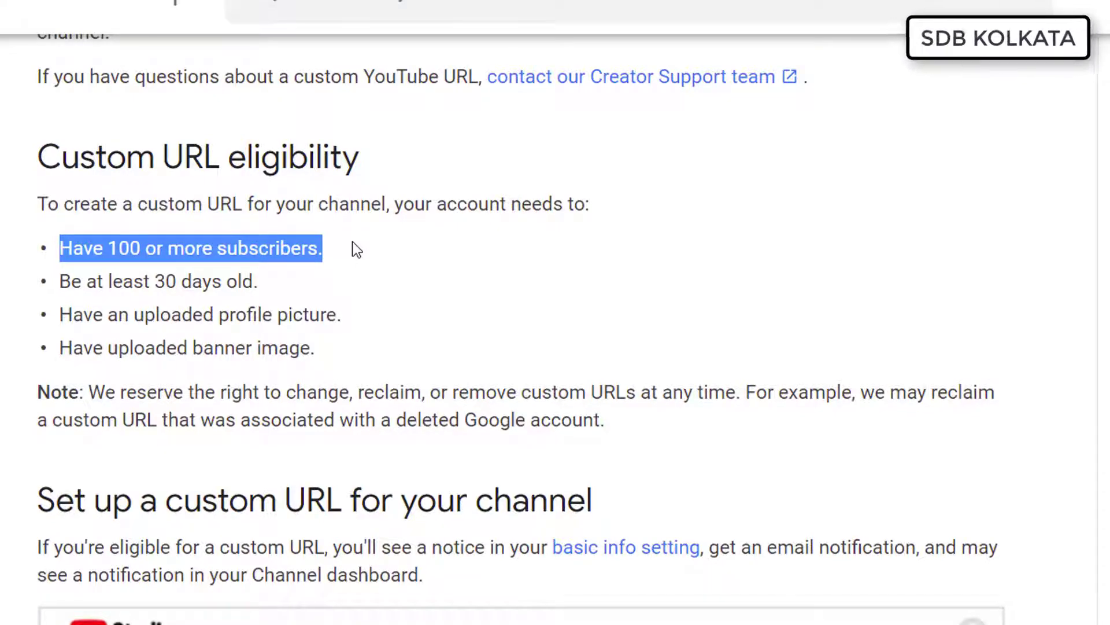
left_click(277, 276)
left_click_drag(60, 281, 266, 283)
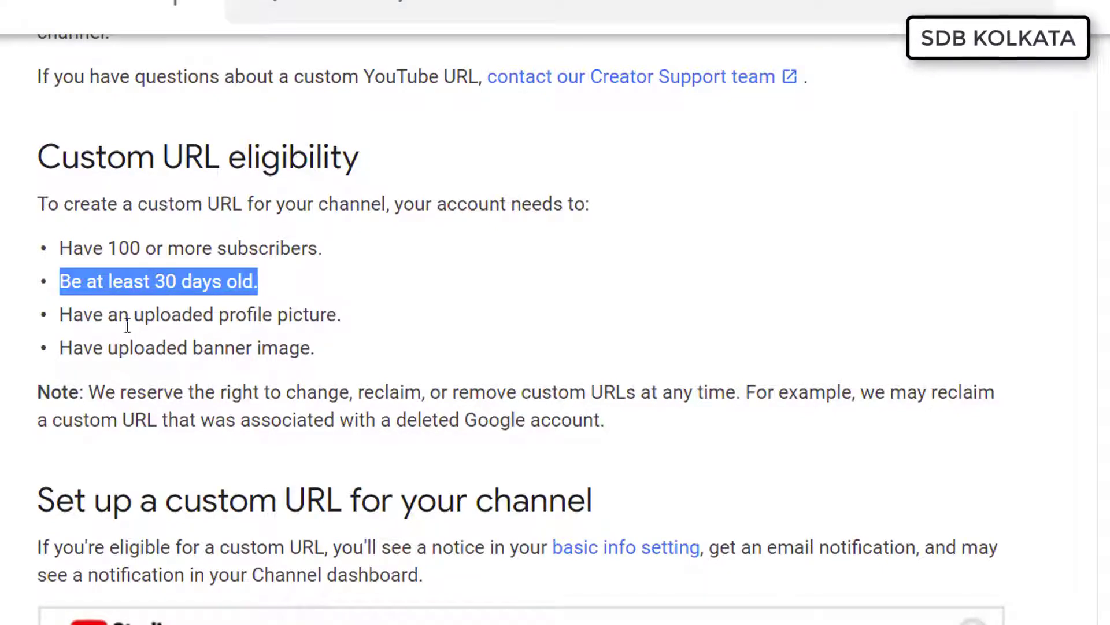
left_click_drag(72, 317, 332, 323)
left_click_drag(72, 353, 317, 355)
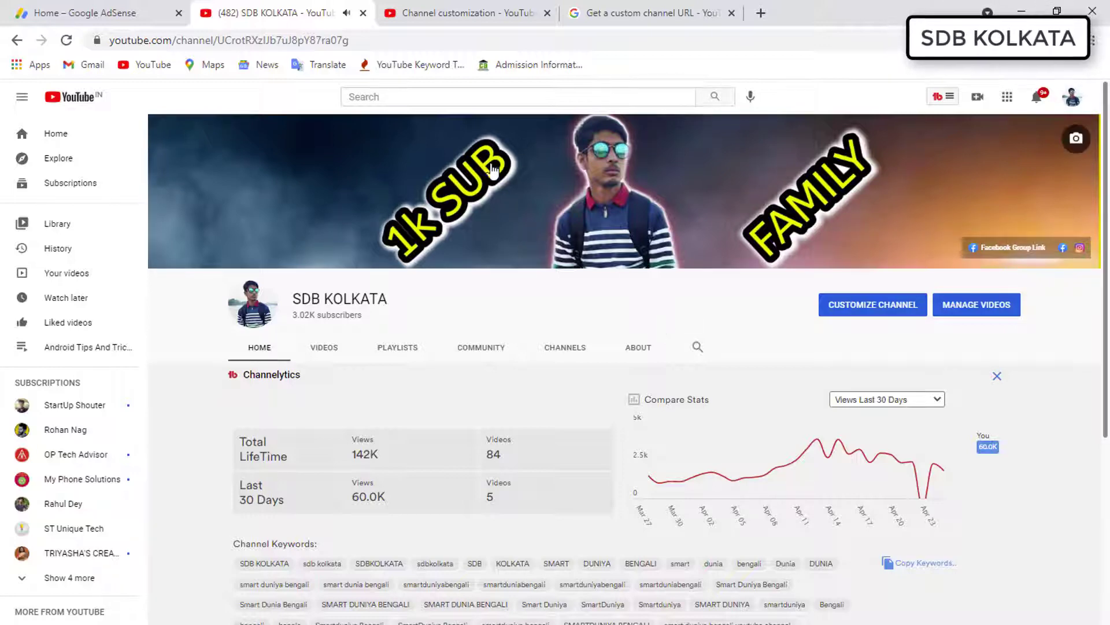
left_click(628, 14)
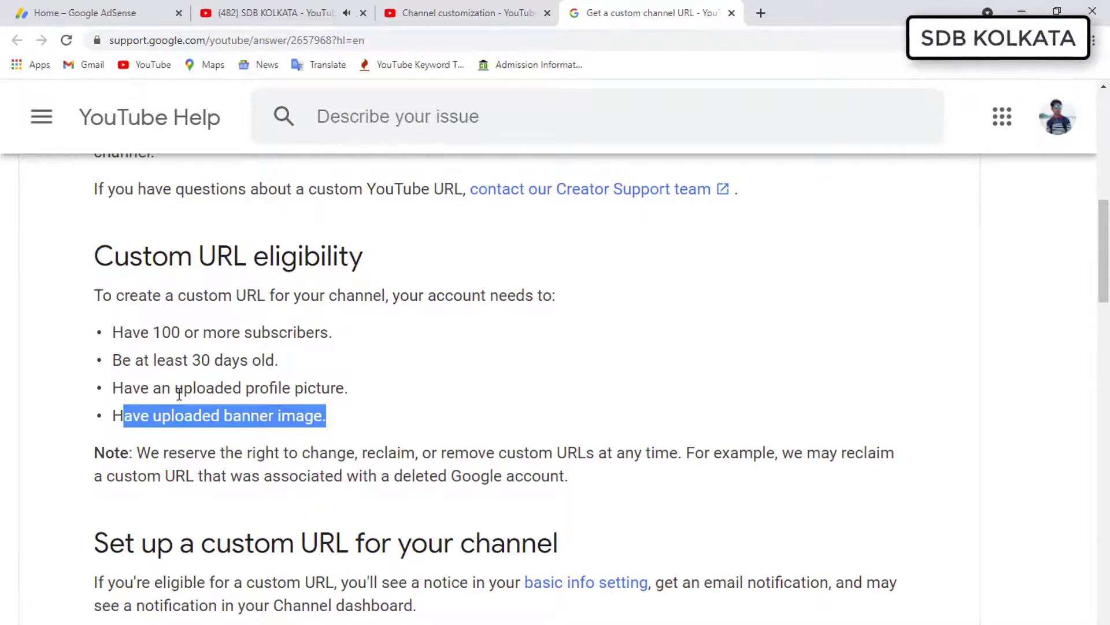
left_click(437, 14)
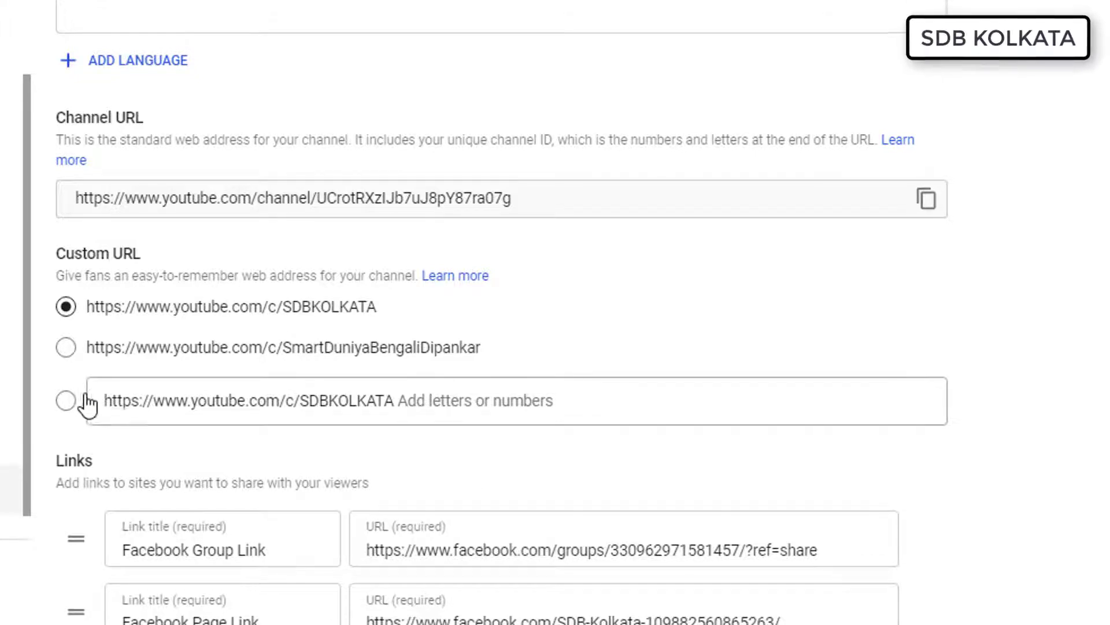
Step: Try the custom URL option with extra letters by adding a first name after SDBKOLKATA, and remove the added text
left_click(66, 400)
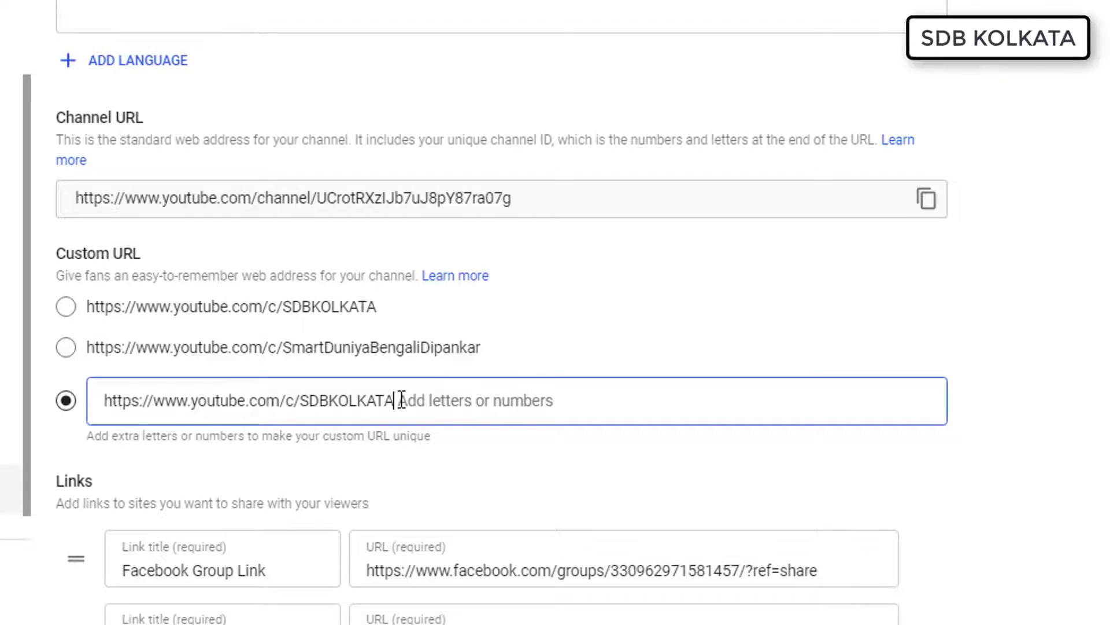
type("dipankar")
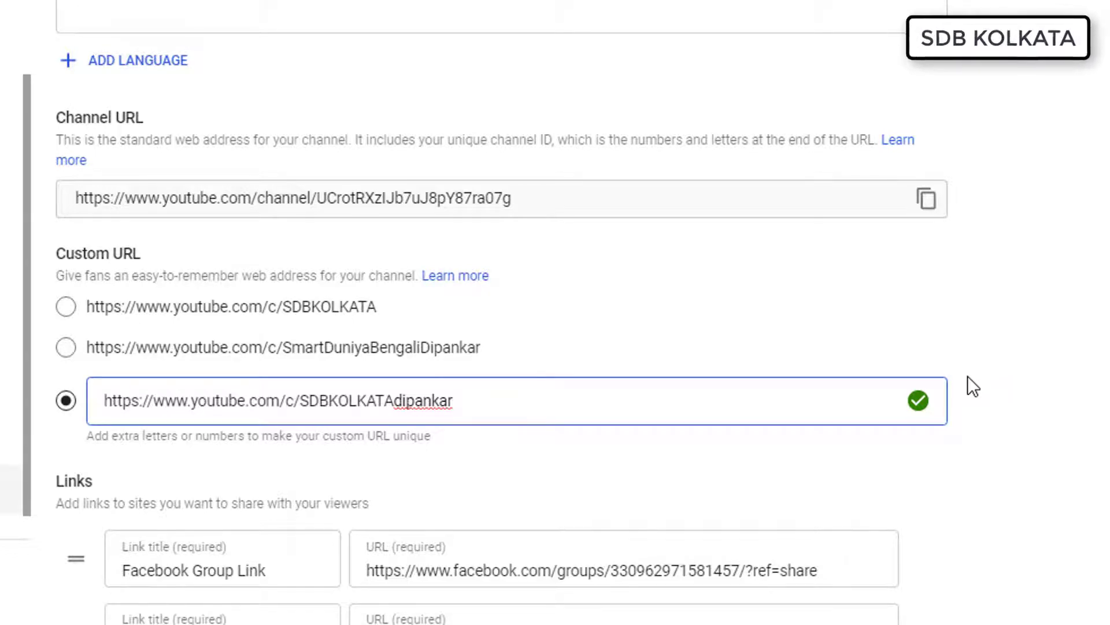
key("BackSpace")
key("BackSpace")
key("BackSpace")
key("BackSpace")
key("BackSpace")
key("BackSpace")
key("BackSpace")
key("BackSpace")
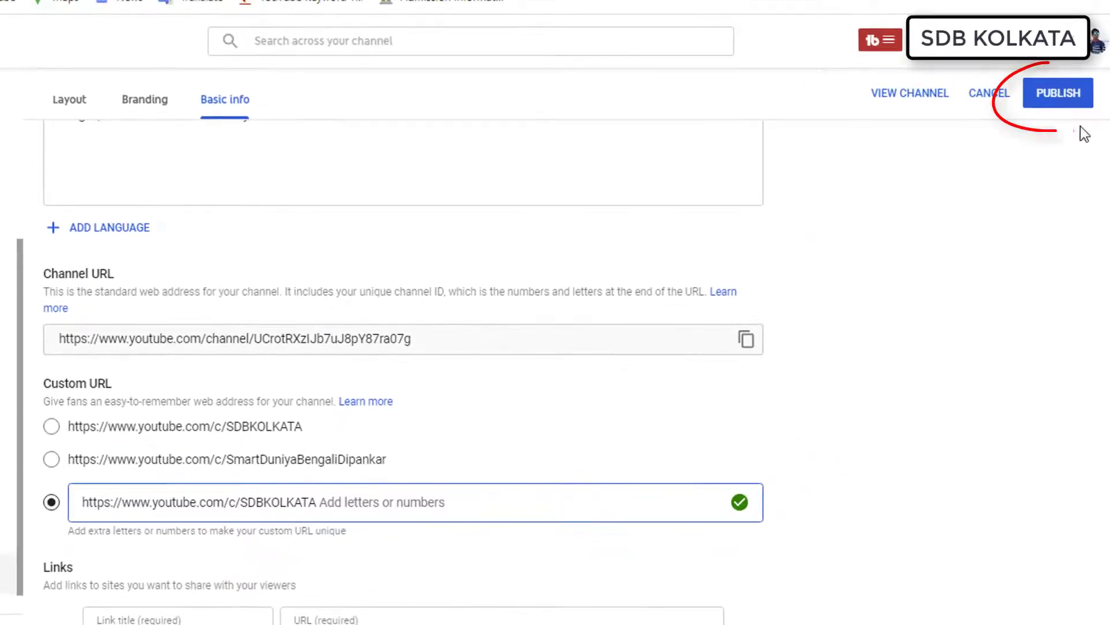
left_click(1072, 97)
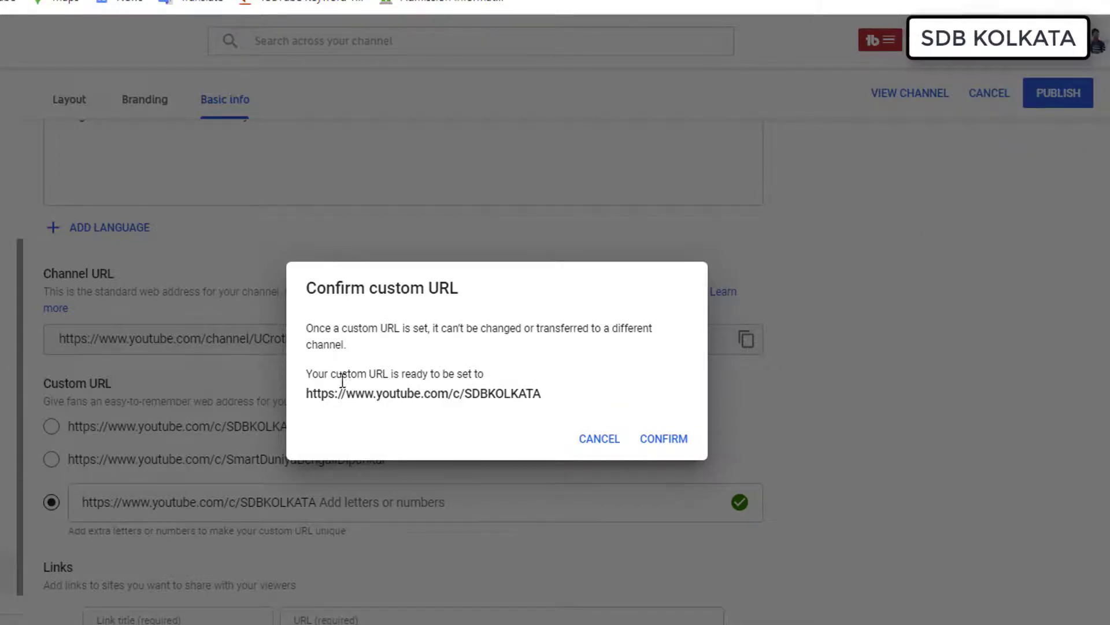
left_click(669, 443)
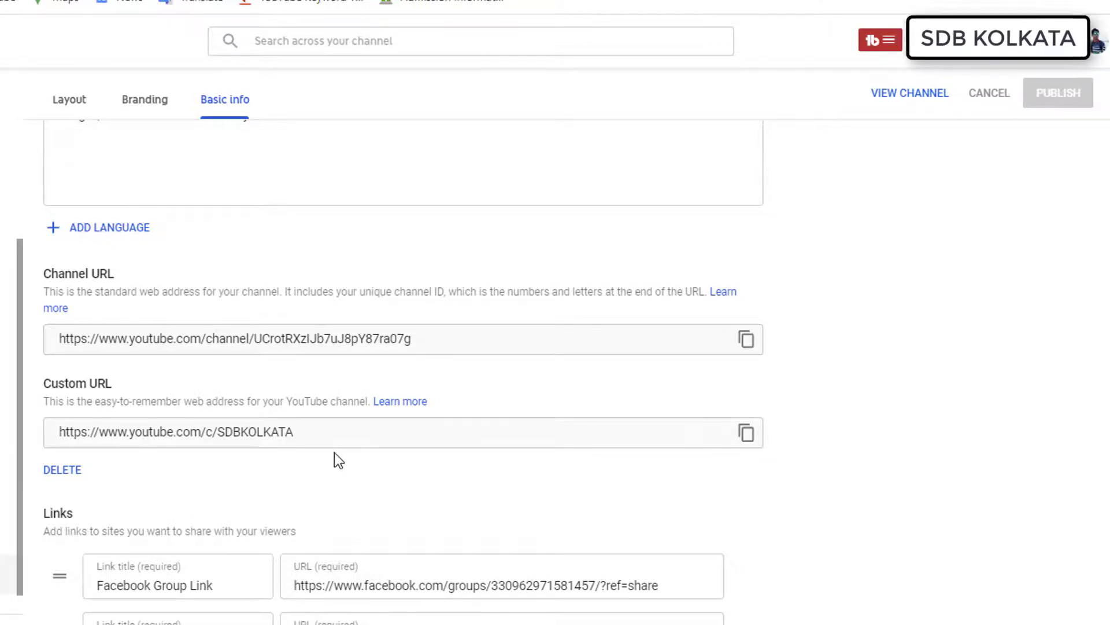
triple_click(330, 432)
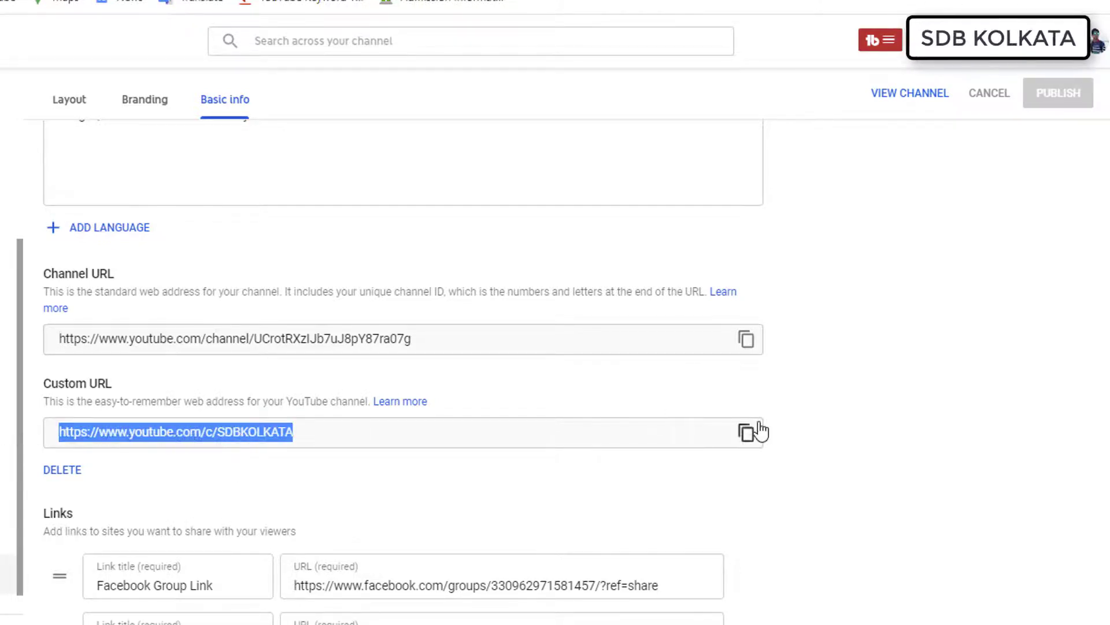
left_click(746, 434)
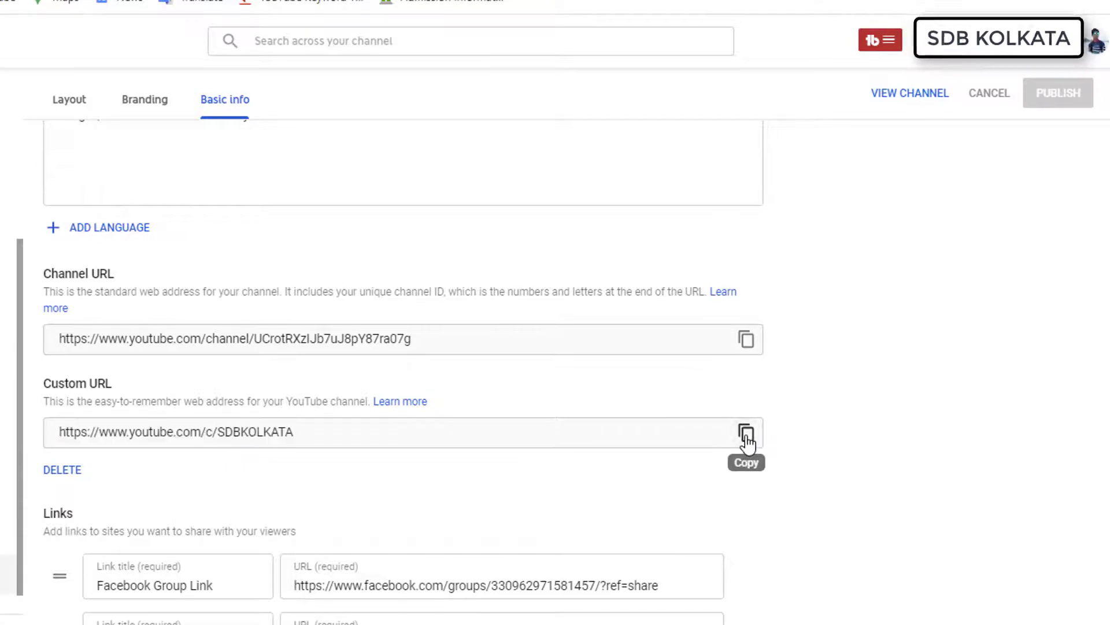
Step: Open the copied custom URL in a new browser tab and look over the channel page
left_click(790, 12)
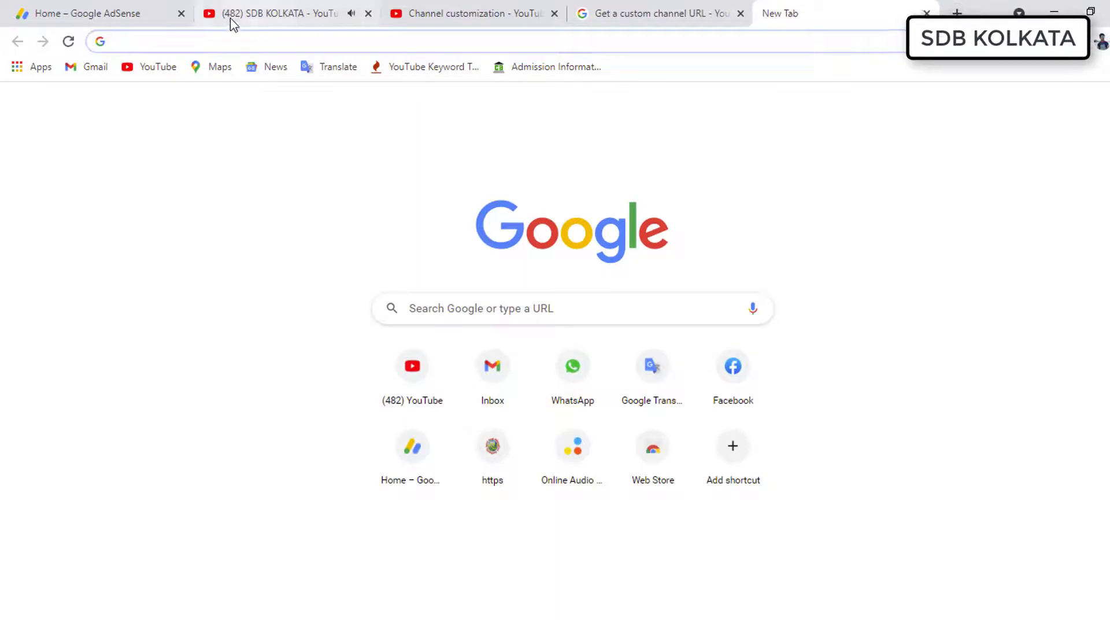
left_click(204, 38)
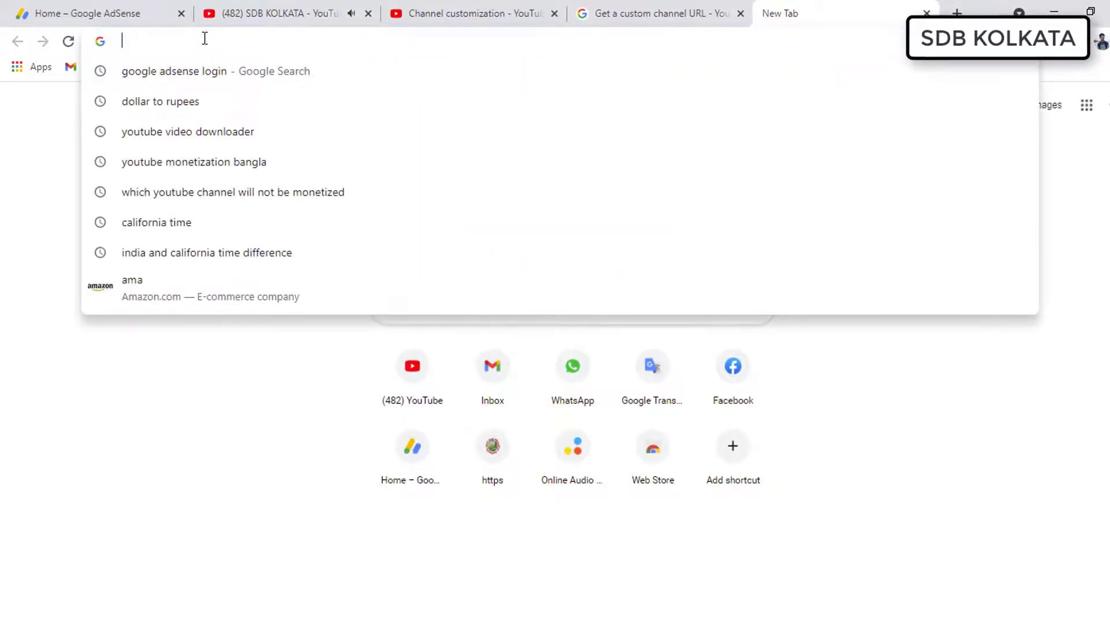
key("ctrl+v")
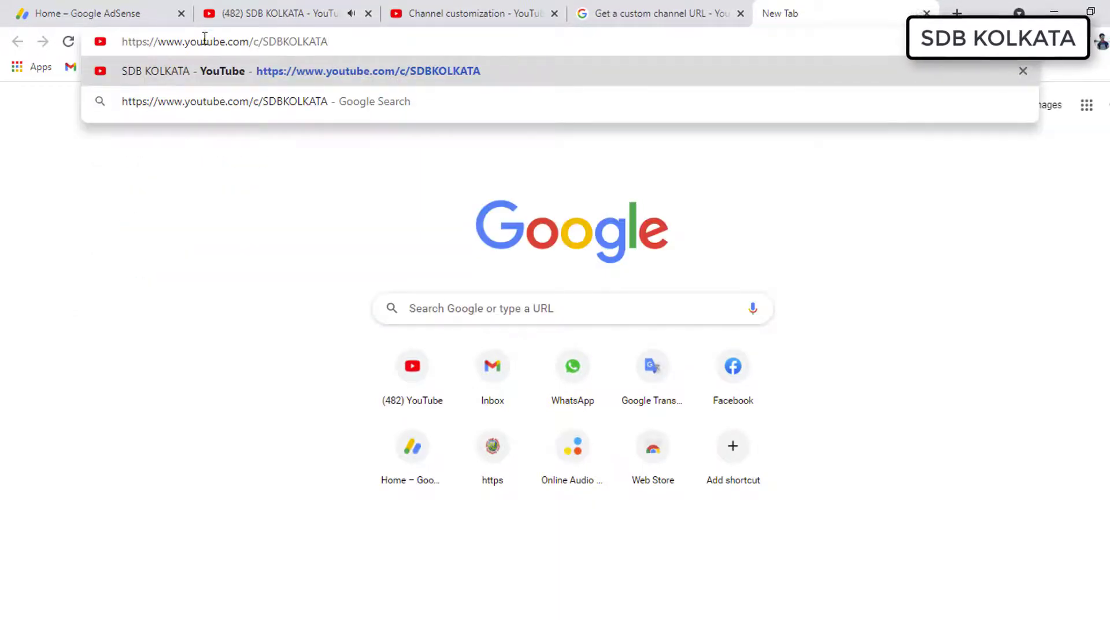
key("Return")
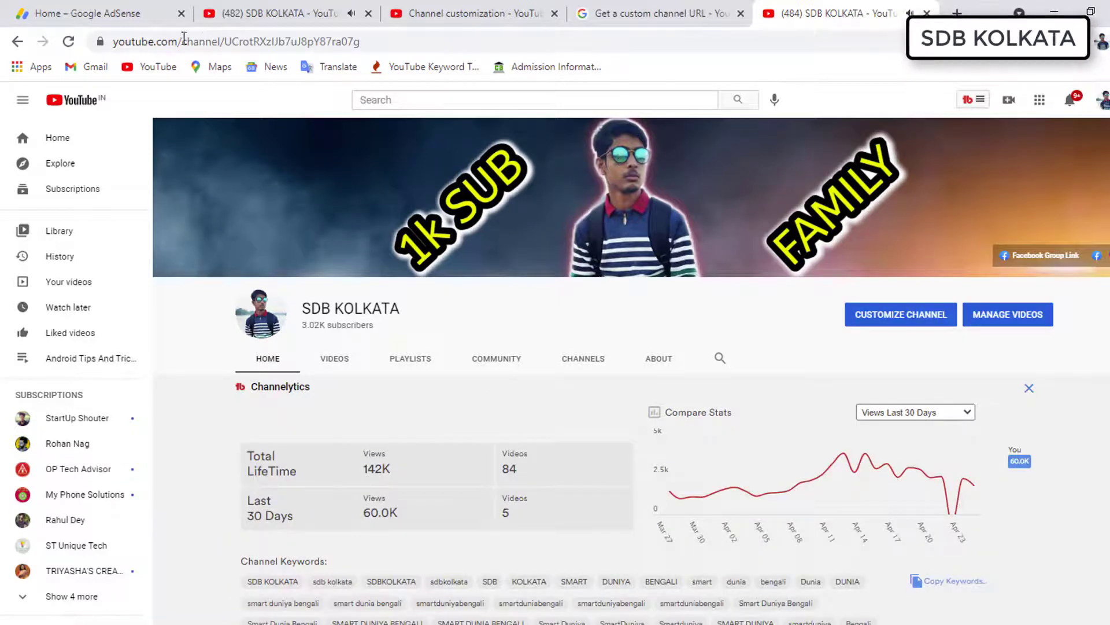
scroll(481, 210, "down", 4)
scroll(575, 168, "up", 4)
left_click_drag(362, 41, 52, 43)
key("ctrl+v")
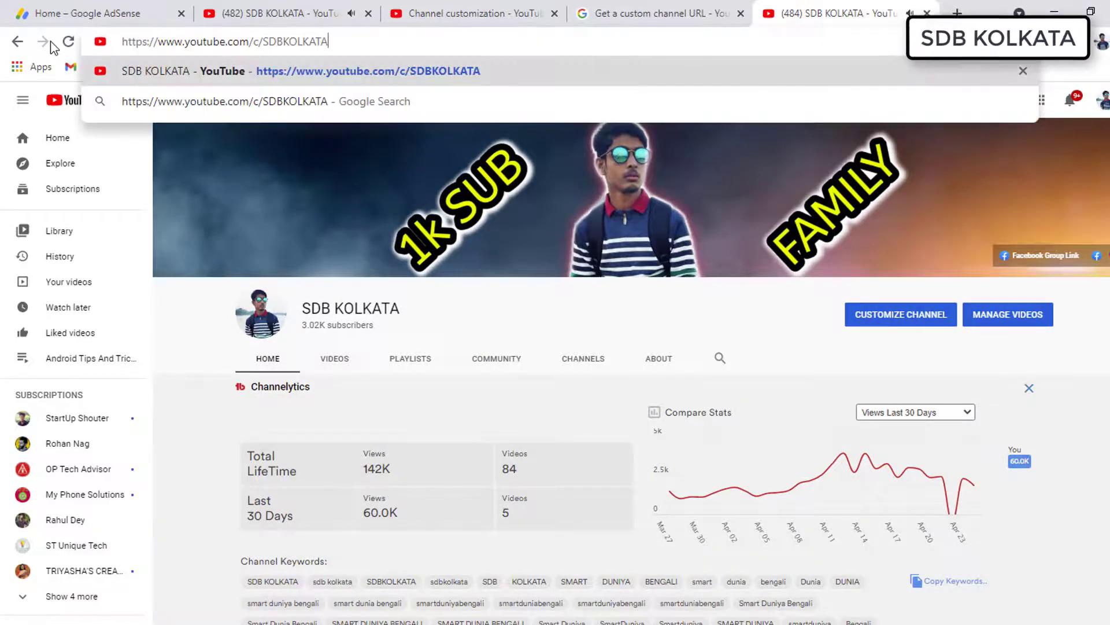
key("Return")
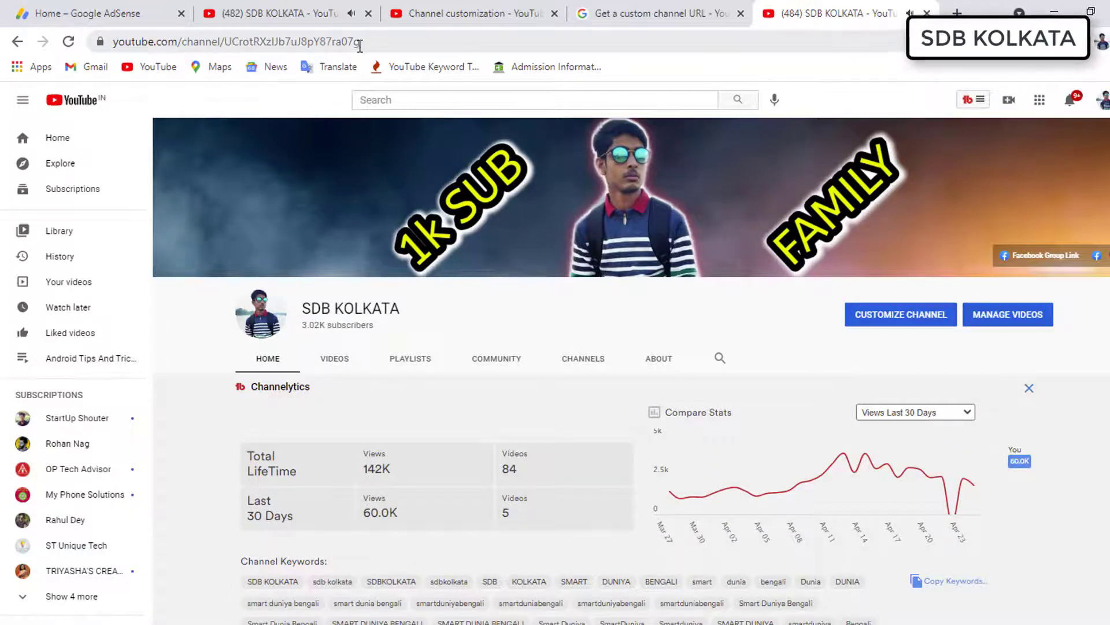
left_click_drag(227, 41, 377, 38)
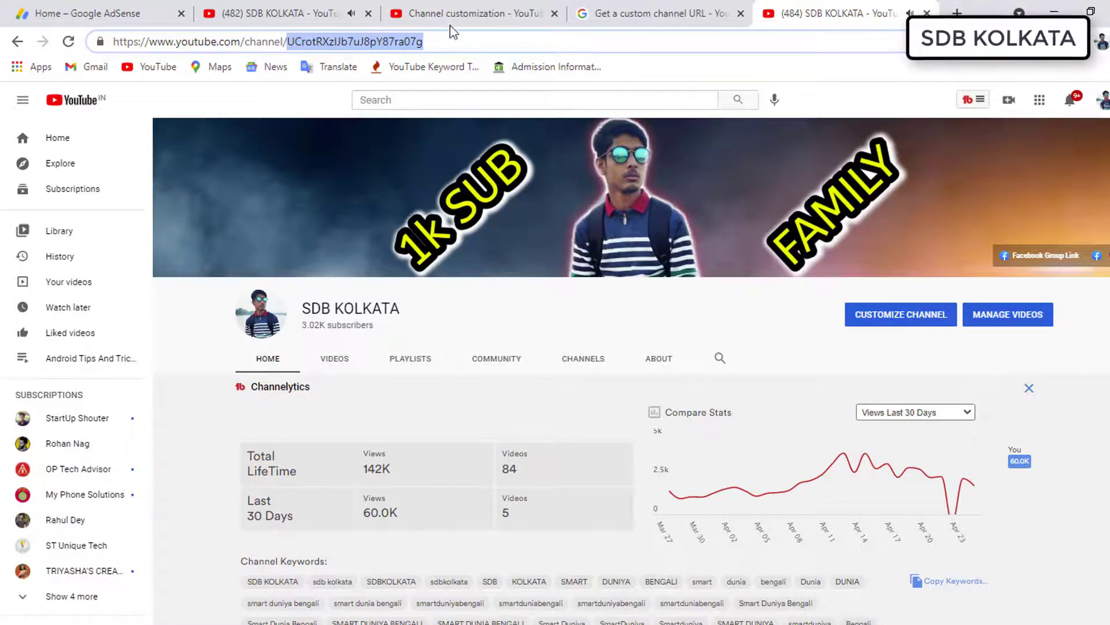
Step: Return to channel customization and review the Links and Links on banner settings in the basic info
left_click(479, 17)
scroll(532, 355, "down", 2)
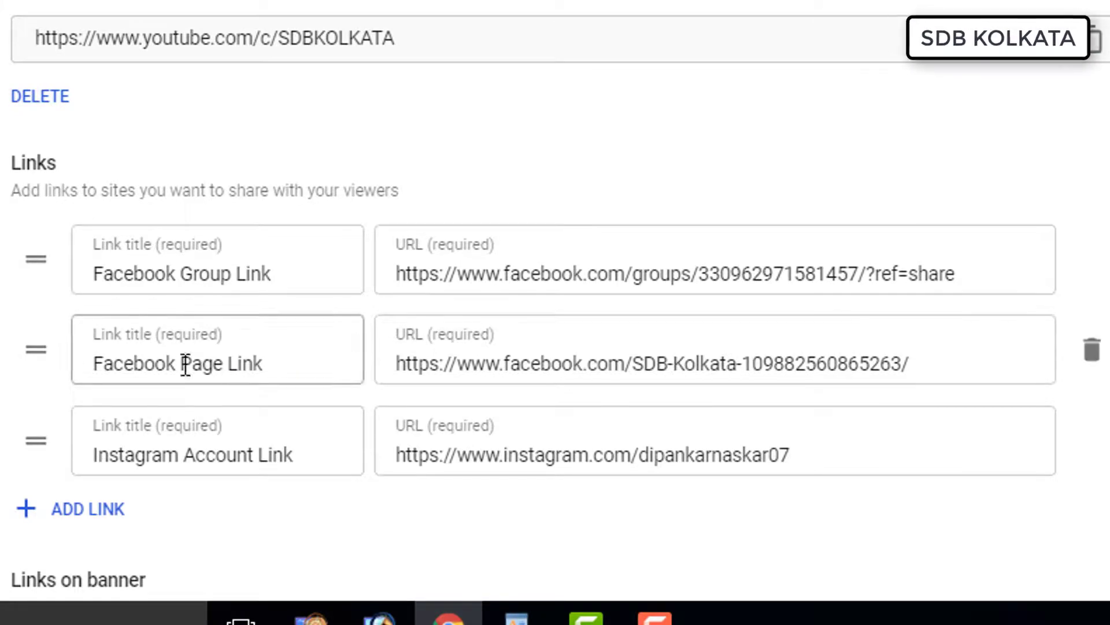
scroll(563, 384, "down", 2)
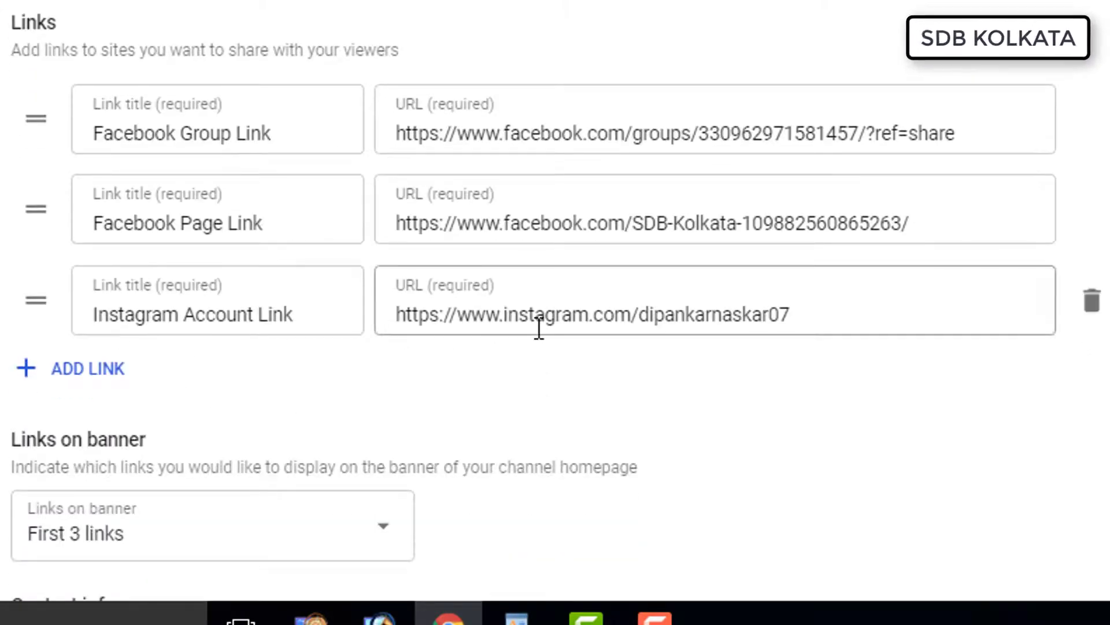